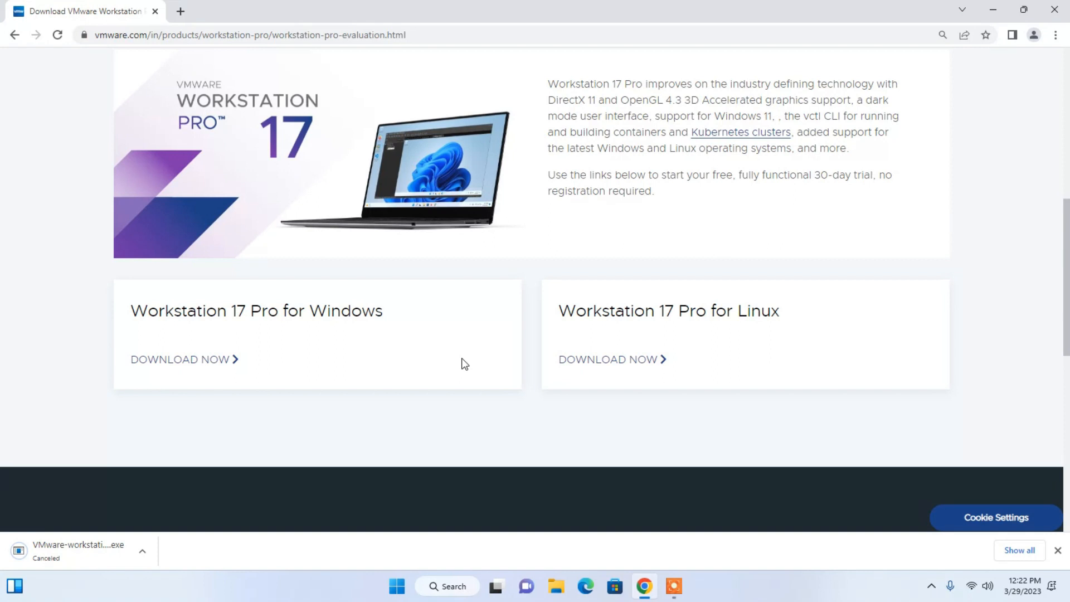
# - Search Google for "kali linux" in a new browser tab and open the official Kali Linux website
pyautogui.hotkey('ctrl', 't')
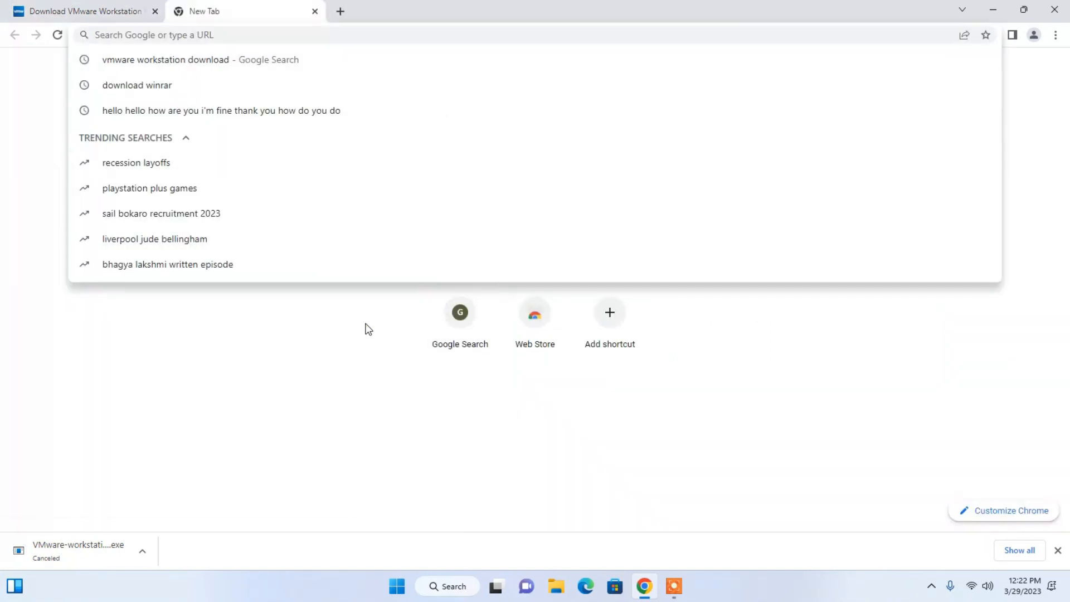
pyautogui.click(436, 258)
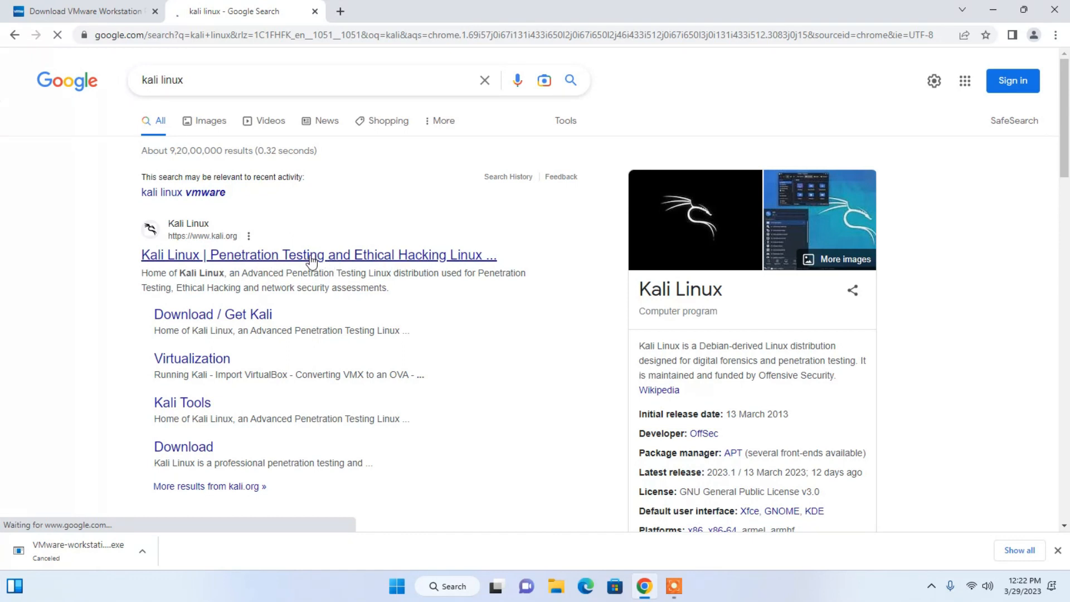
pyautogui.click(363, 254)
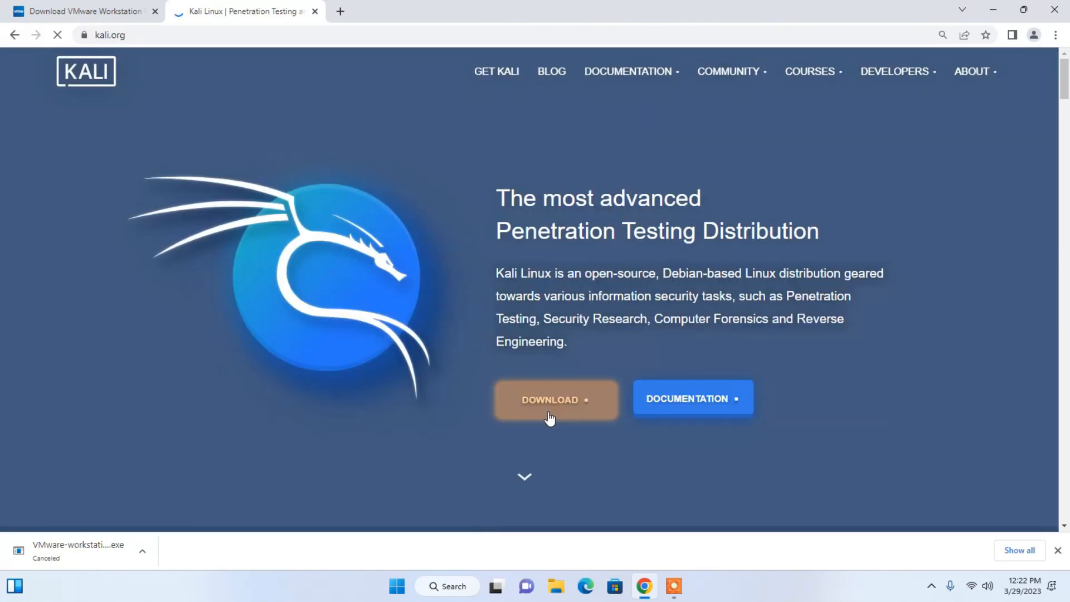
# - Download the prebuilt 64-bit VMware virtual machine image from the Kali Linux download page
pyautogui.click(516, 405)
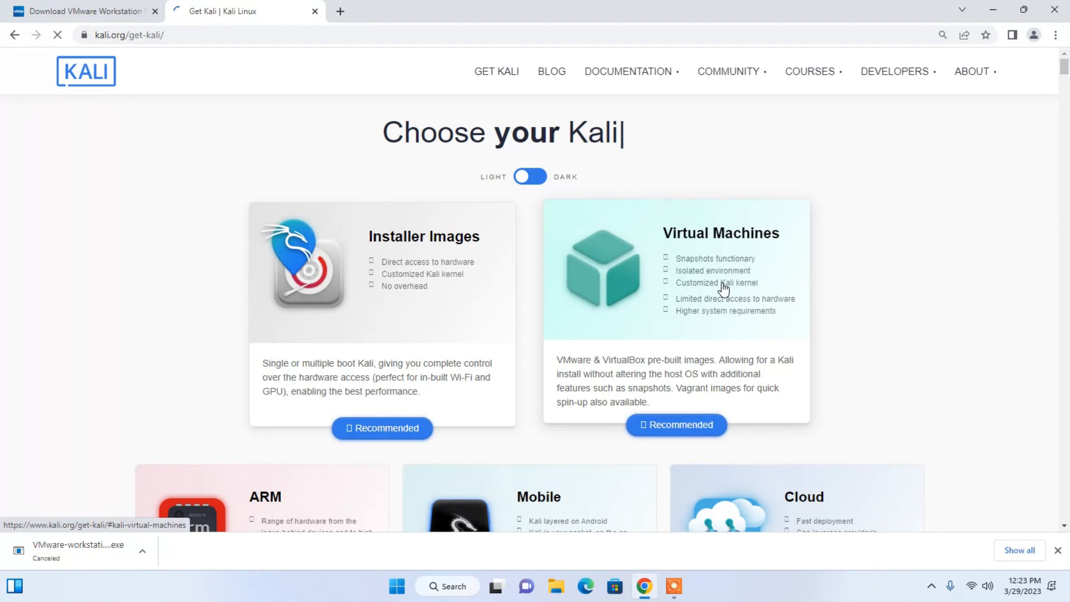
pyautogui.click(680, 300)
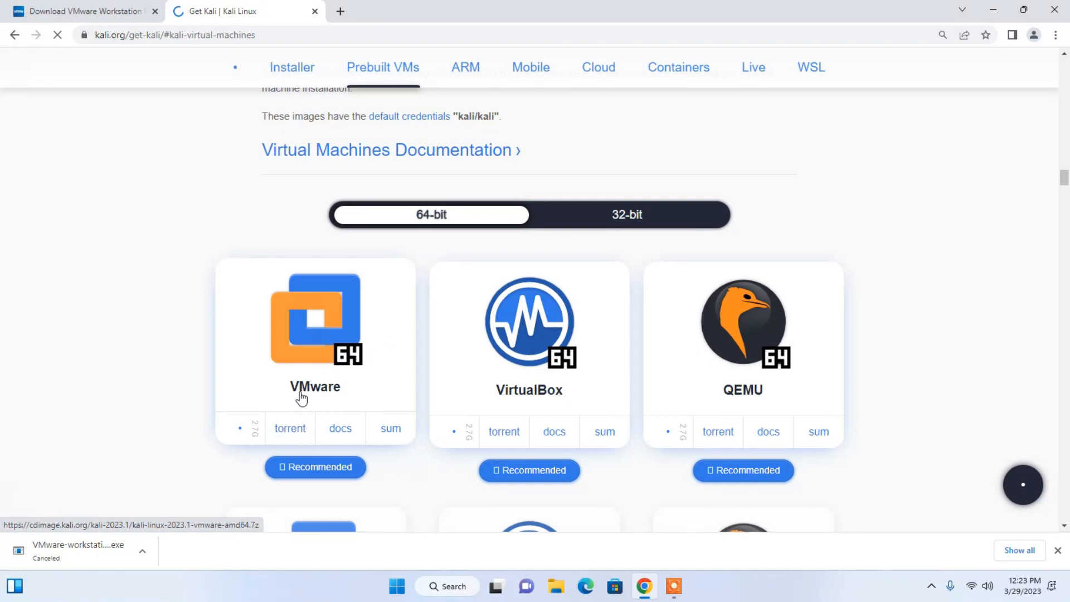
pyautogui.click(237, 430)
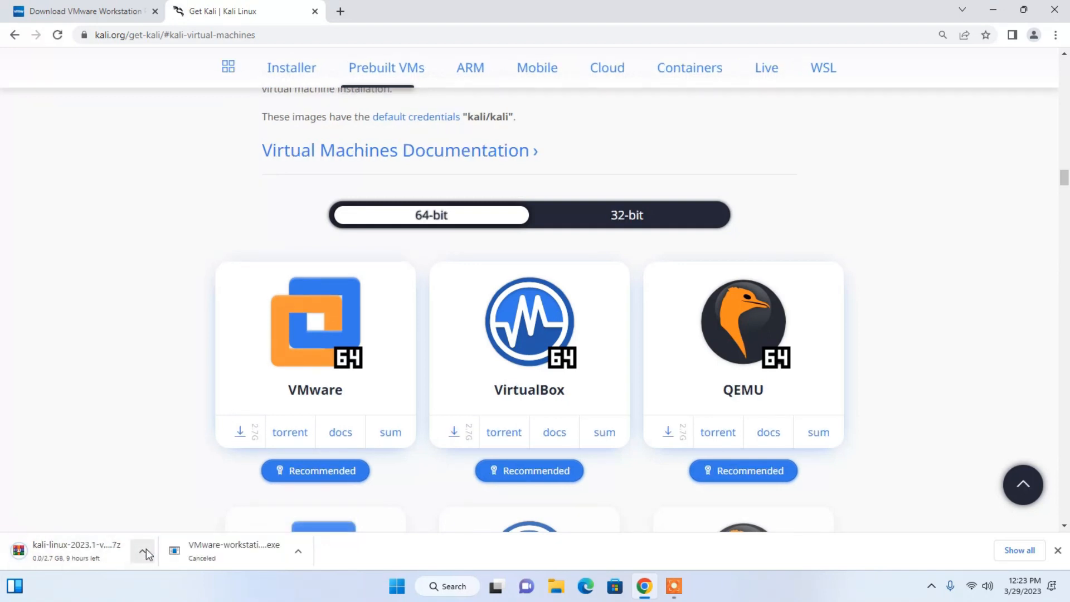
pyautogui.click(143, 552)
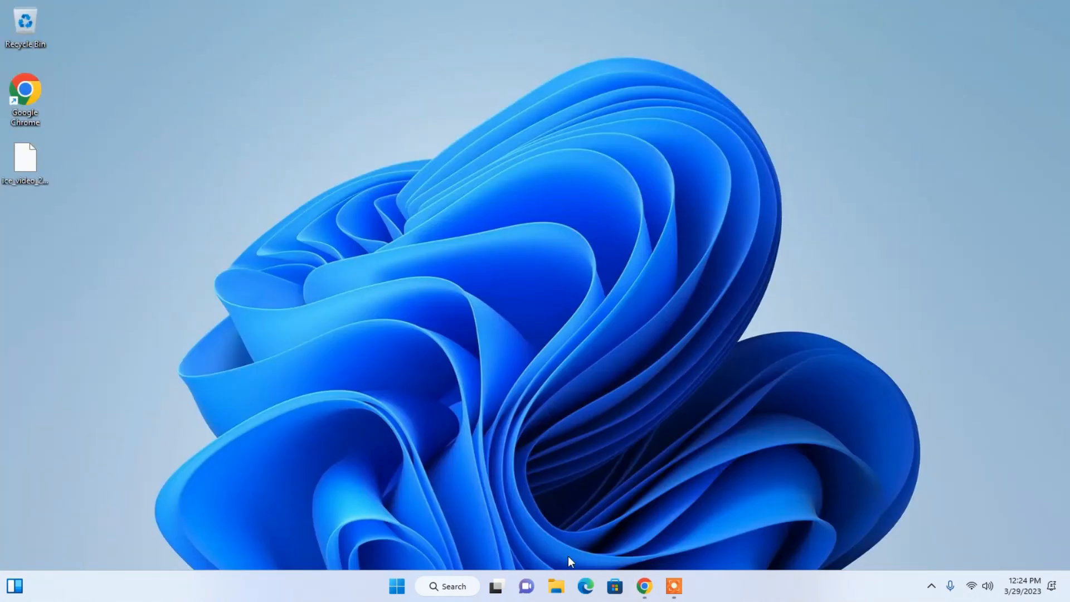
# - Switch to File Explorer, open New Volume (F:) and run the VMware-workstation-full-17.0.0-20800274 installer
pyautogui.click(555, 586)
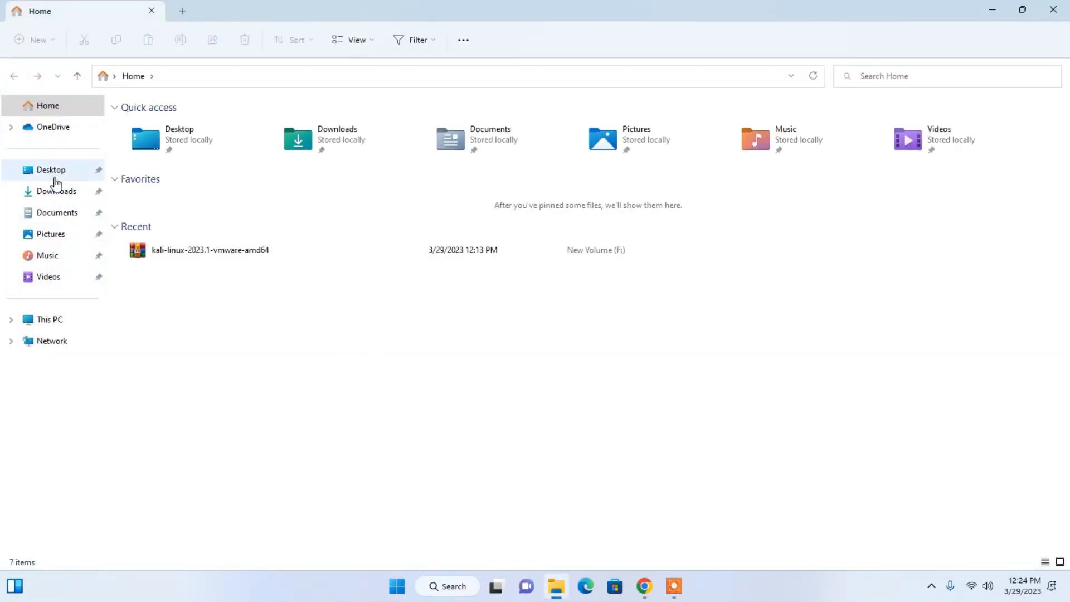
pyautogui.click(49, 326)
pyautogui.doubleClick(381, 142)
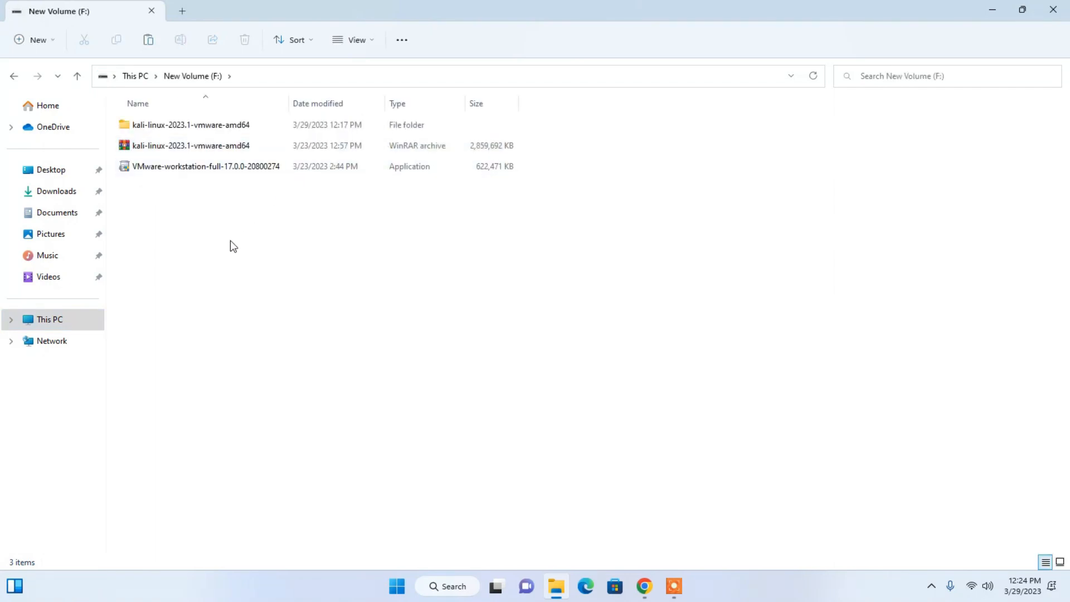
pyautogui.click(163, 145)
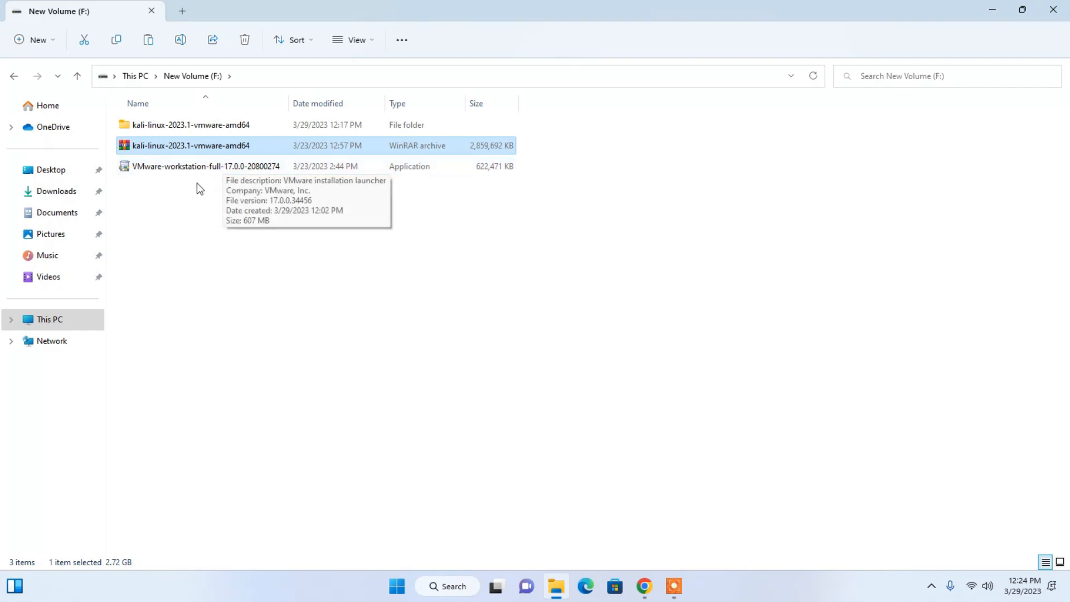
pyautogui.click(168, 173)
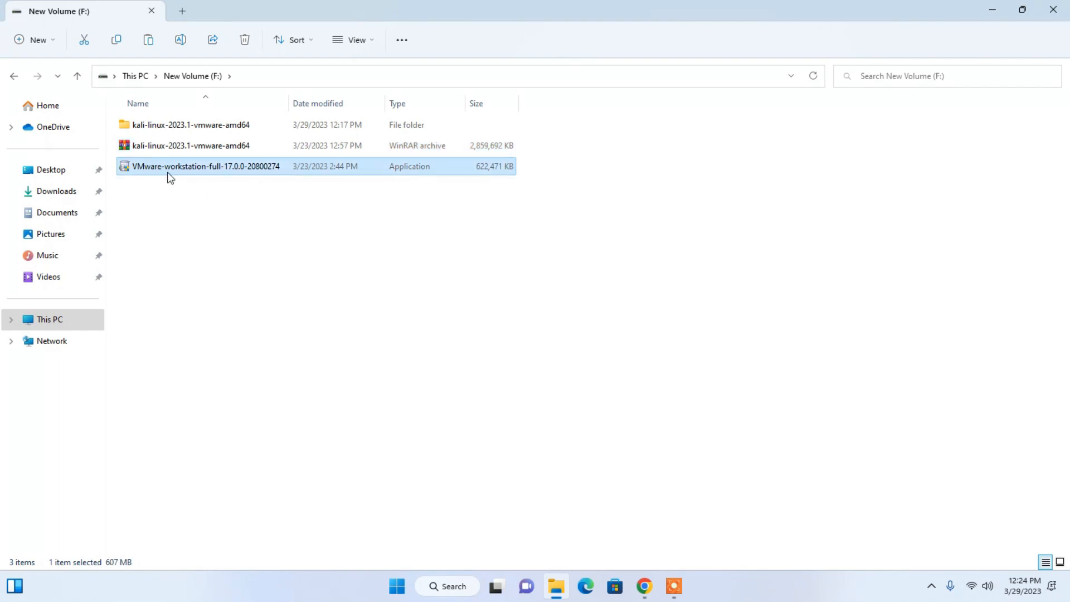
pyautogui.click(202, 205)
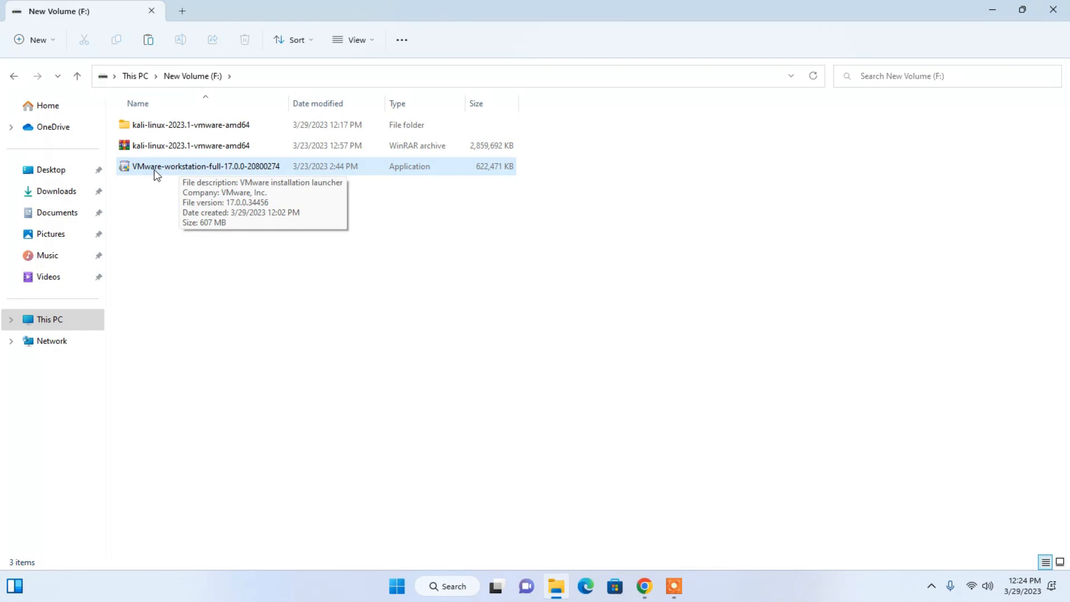
pyautogui.doubleClick(156, 169)
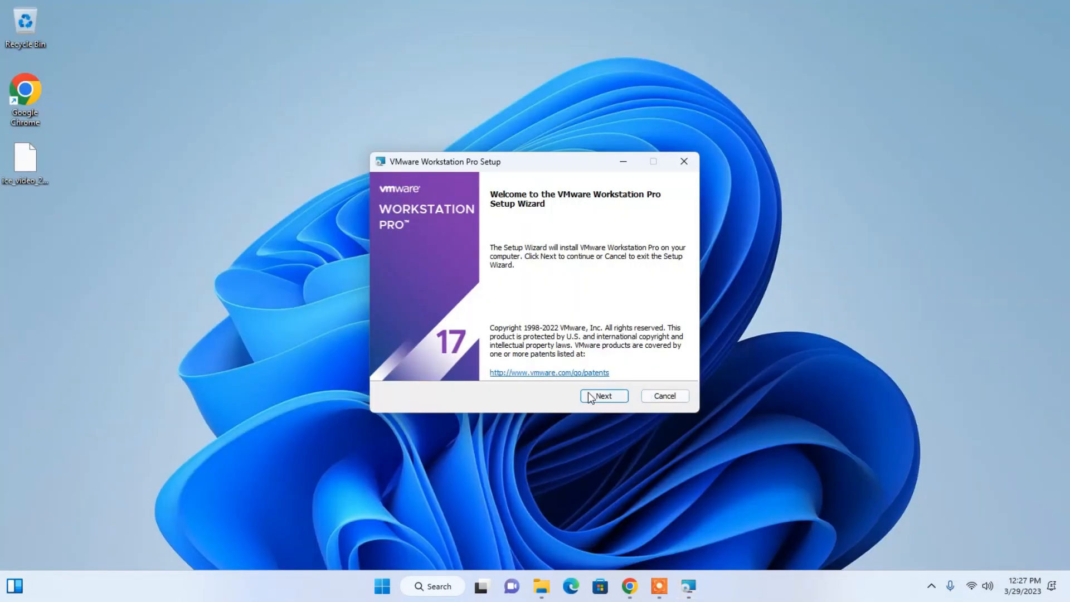
# - Accept the license agreement in the VMware Workstation Pro setup wizard and include the Enhanced Keyboard Driver
pyautogui.click(601, 397)
pyautogui.click(437, 363)
pyautogui.click(607, 394)
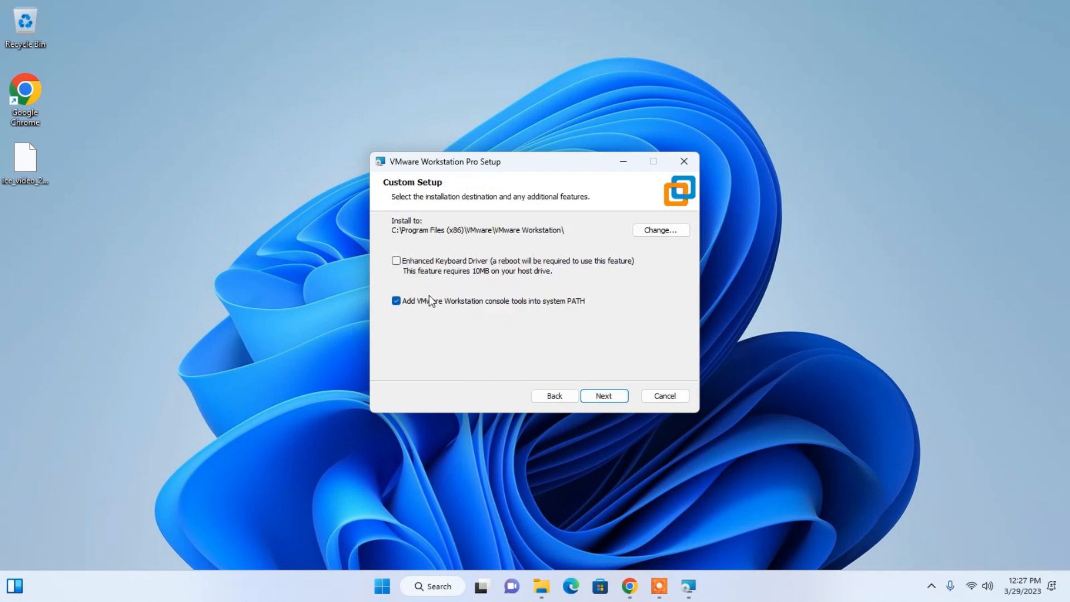
pyautogui.click(396, 262)
pyautogui.click(611, 399)
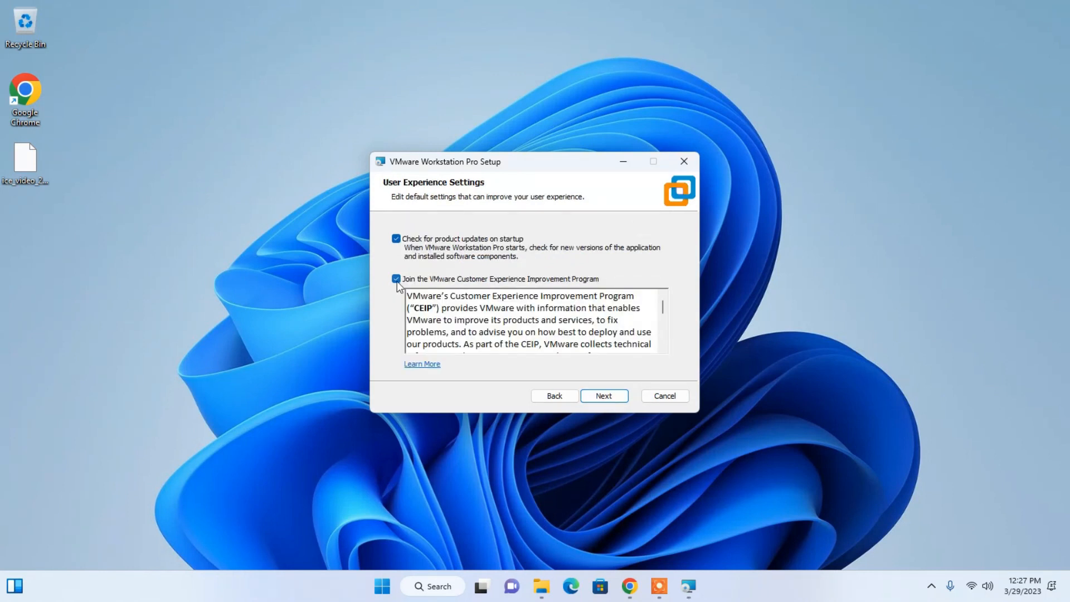
# - Turn off the product update check on startup, continue through the remaining setup pages and install VMware Workstation Pro
pyautogui.click(397, 239)
pyautogui.click(608, 393)
pyautogui.click(607, 393)
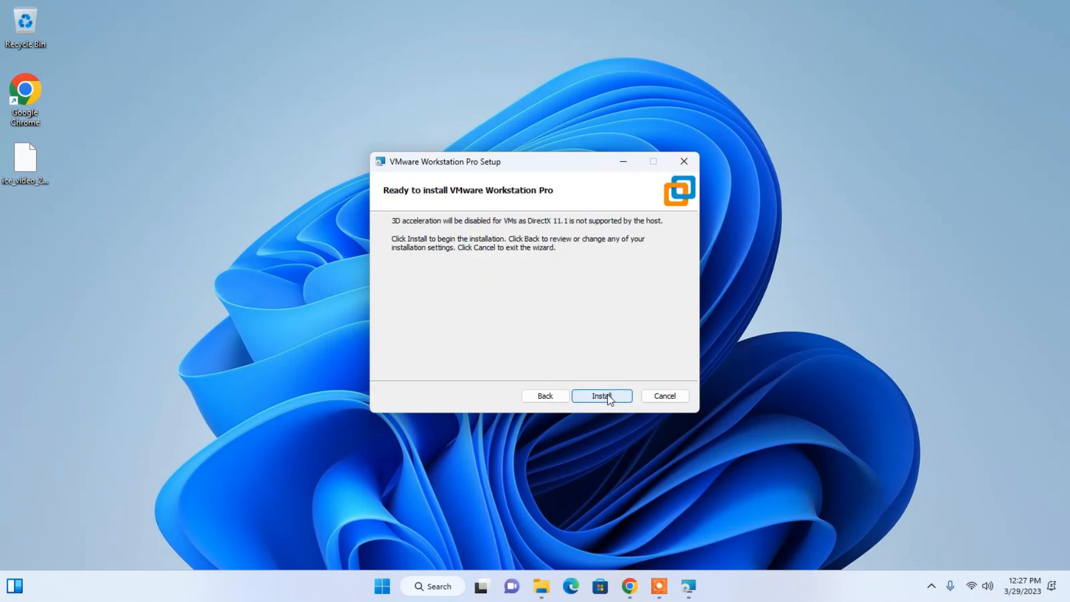
pyautogui.click(607, 395)
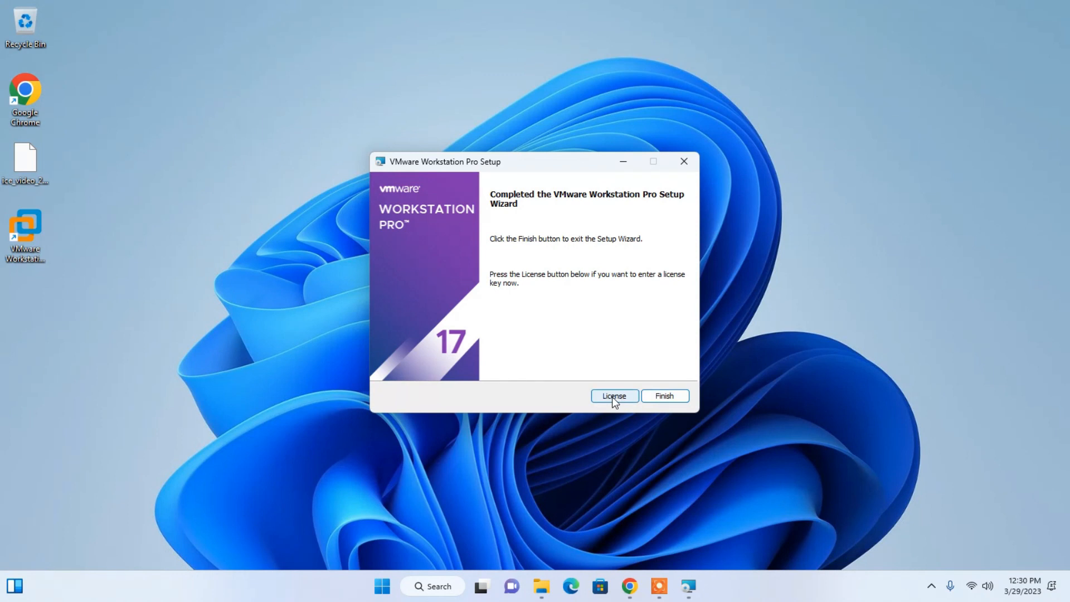
# - Finish the setup wizard without entering a license or restarting the system, and launch VMware Workstation
pyautogui.click(671, 397)
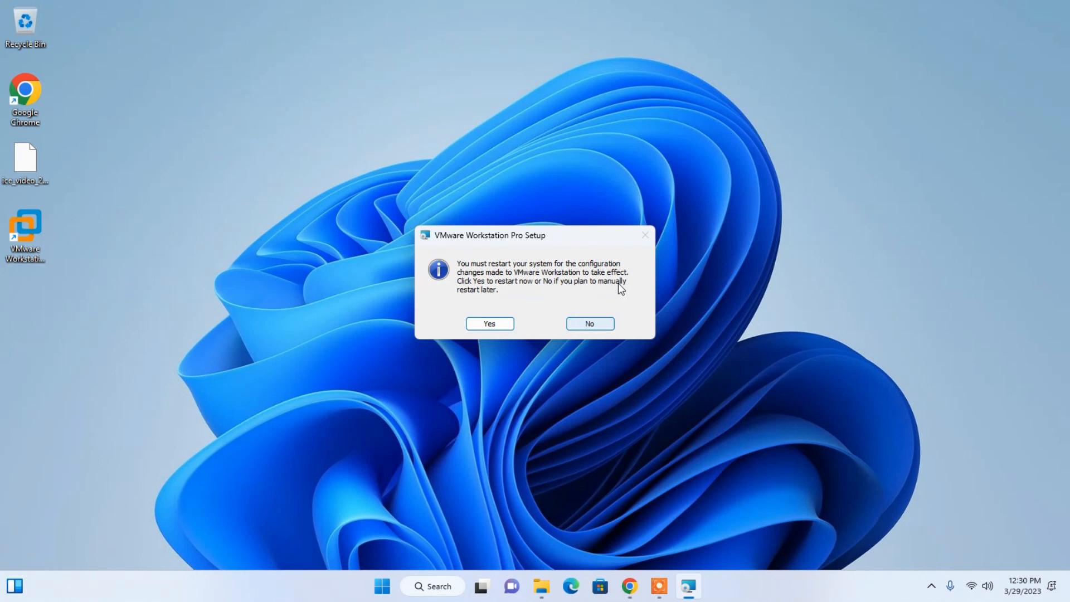
pyautogui.click(598, 325)
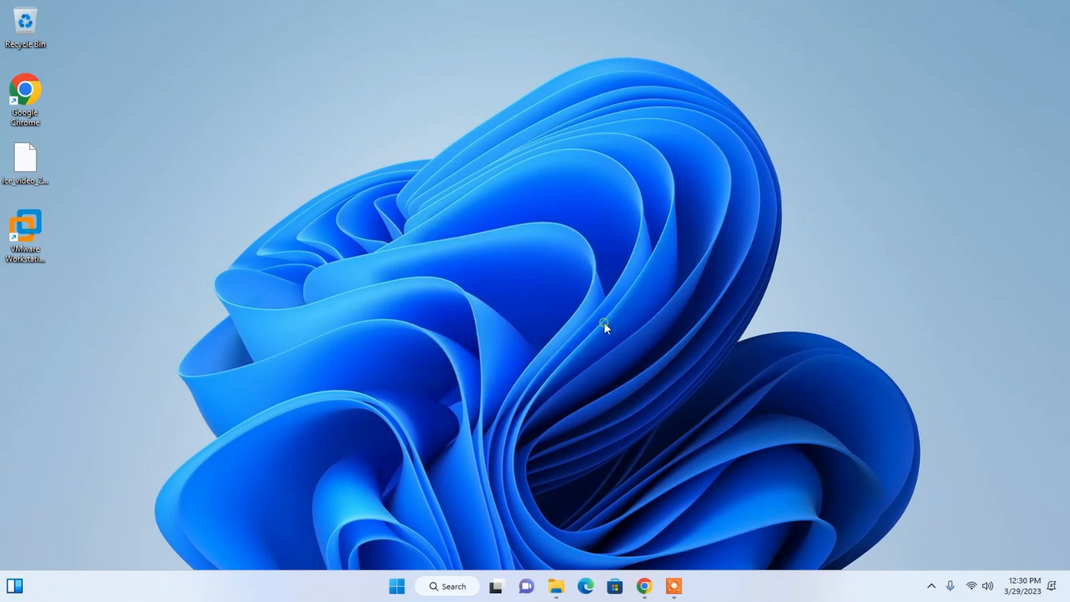
pyautogui.doubleClick(24, 224)
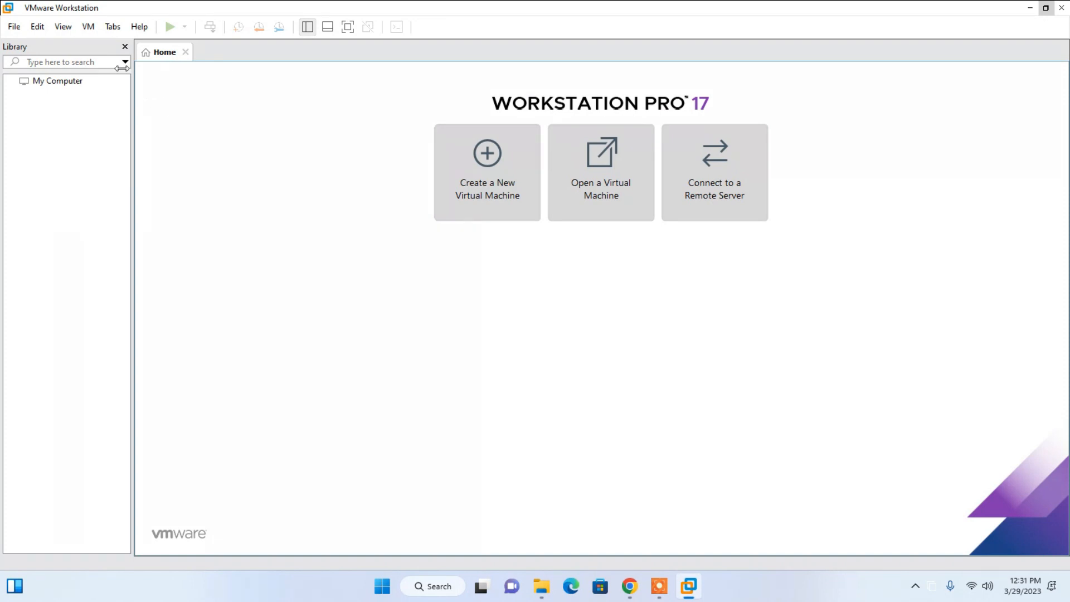
# - Switch to File Explorer and open the kali-linux-2023.1-vmware-amd64.vmwarevm folder inside the extracted Kali folder on drive F:
pyautogui.click(542, 585)
pyautogui.click(349, 371)
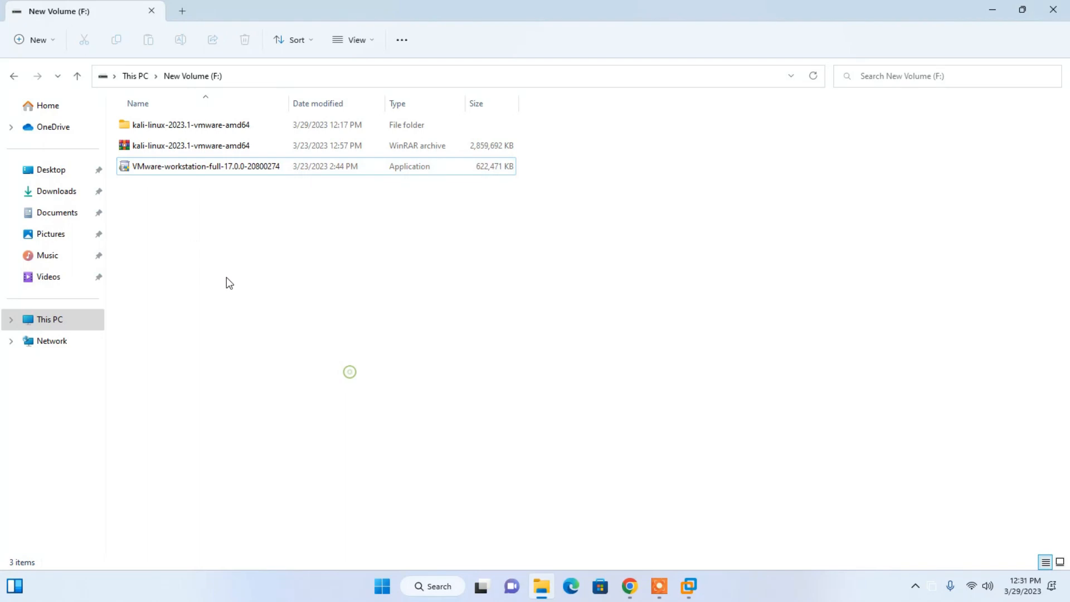
pyautogui.click(166, 148)
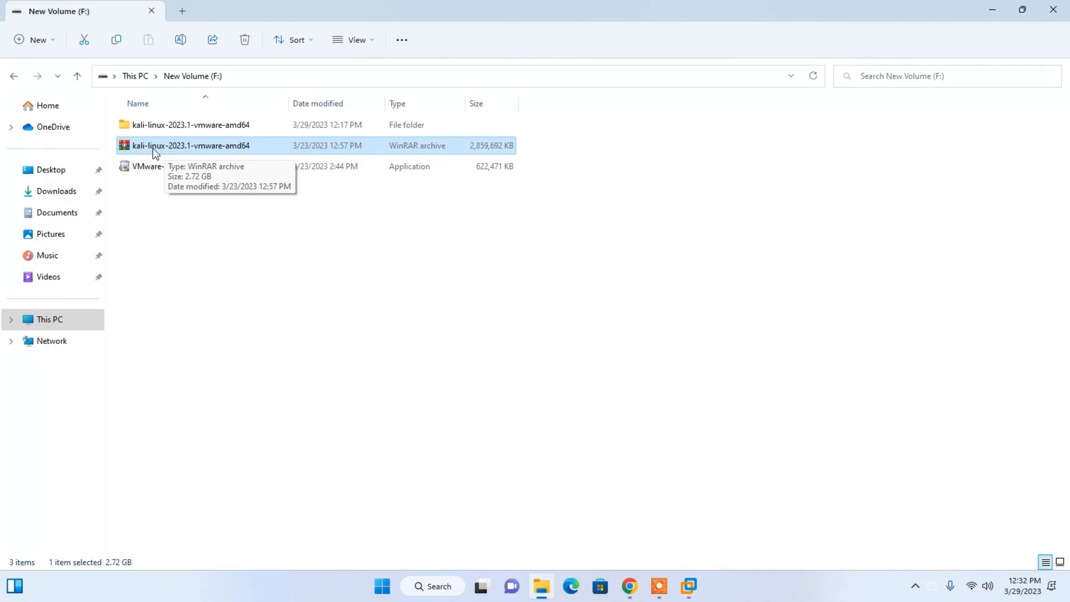
pyautogui.doubleClick(162, 128)
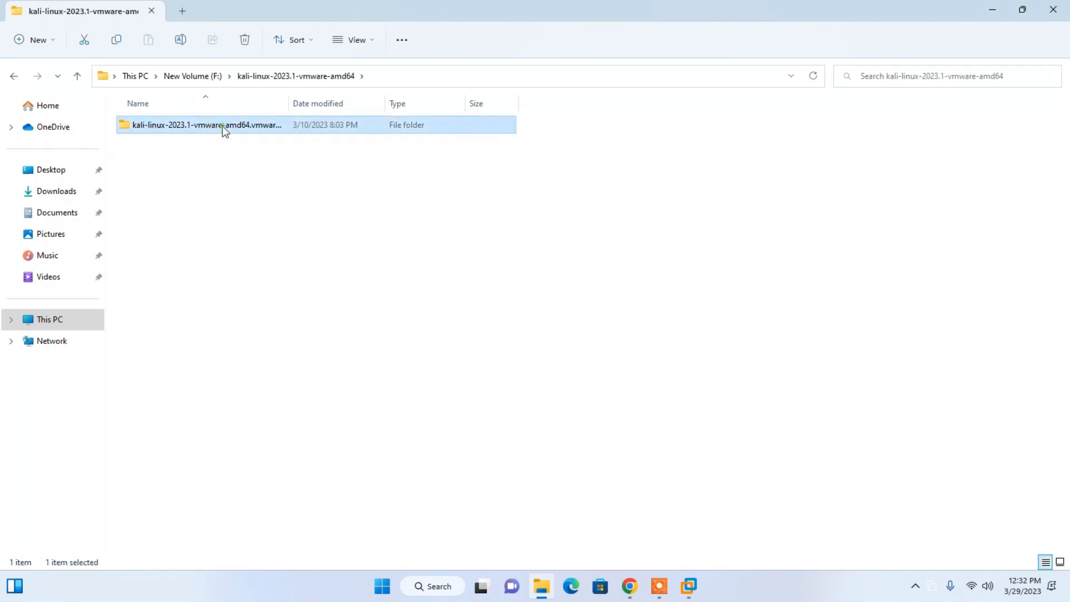
pyautogui.doubleClick(222, 126)
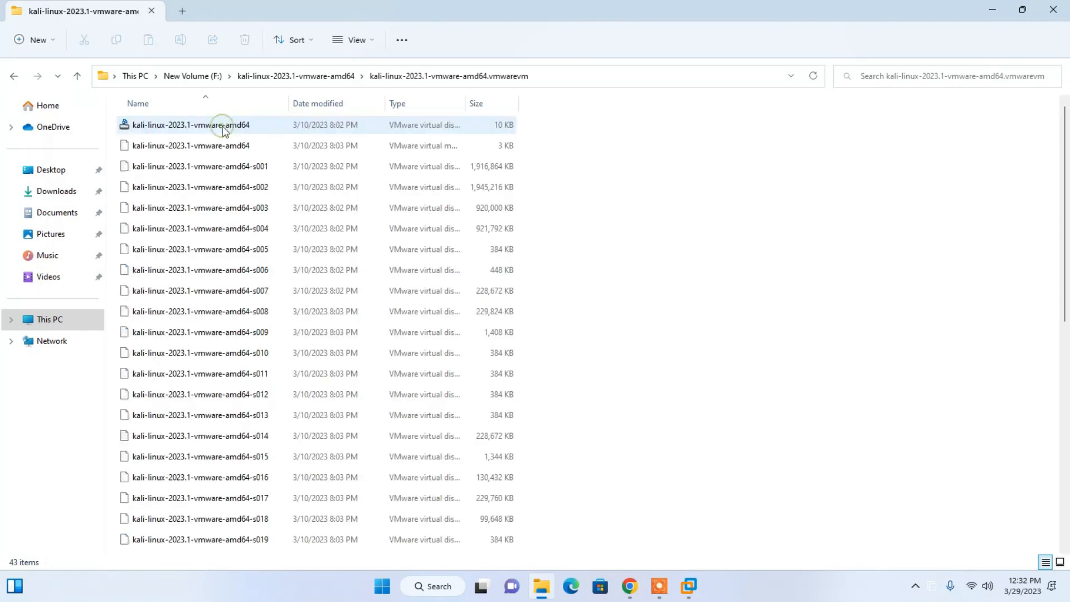
# - Disable "Hide extensions for known file types" in Folder Options and apply the change
pyautogui.click(400, 39)
pyautogui.click(335, 242)
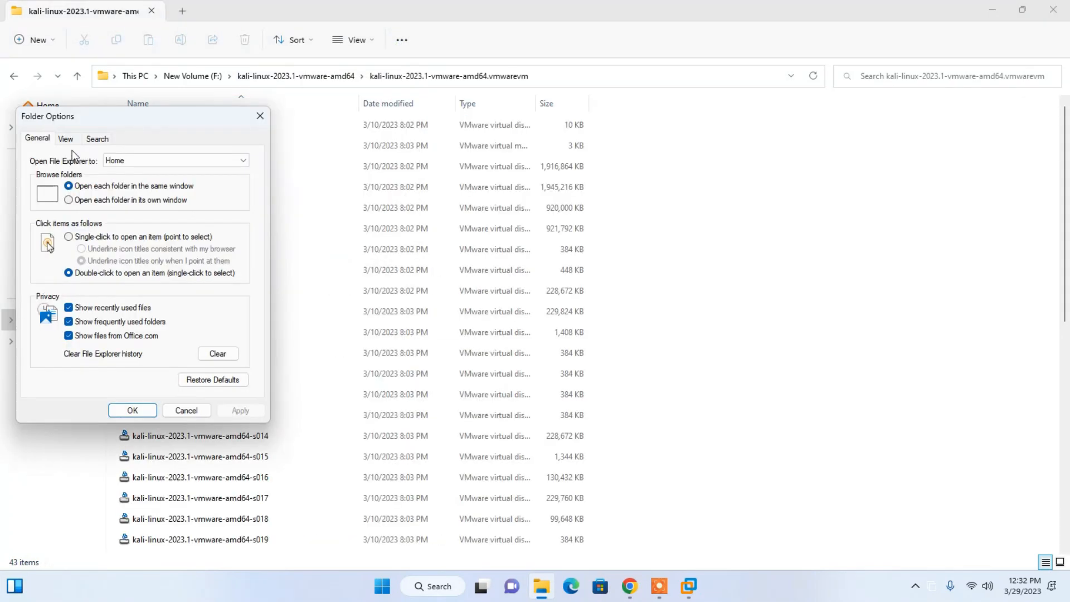
pyautogui.click(65, 139)
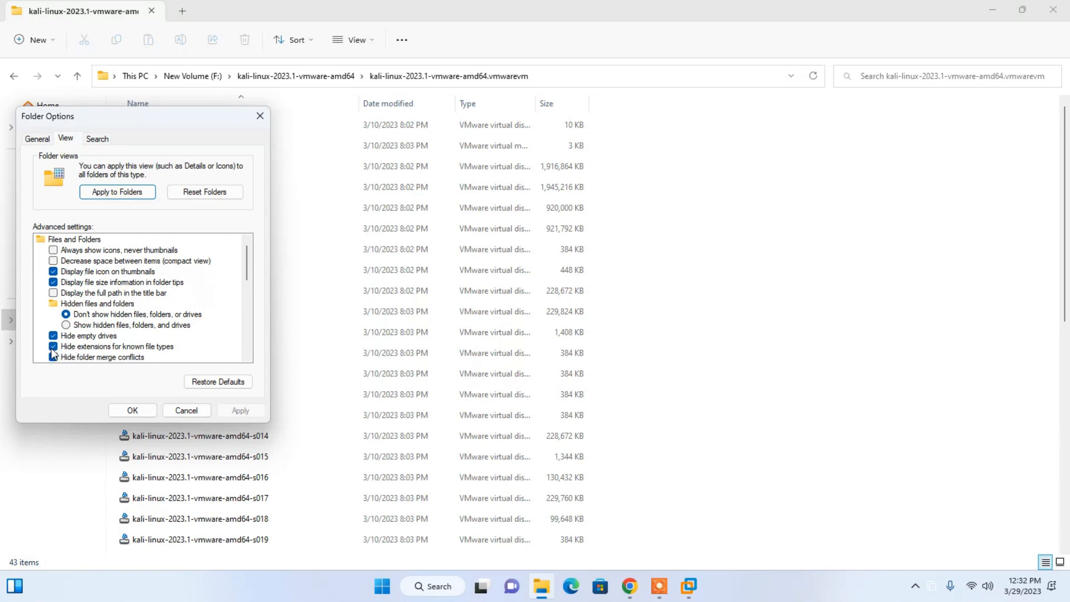
pyautogui.click(53, 347)
pyautogui.click(238, 413)
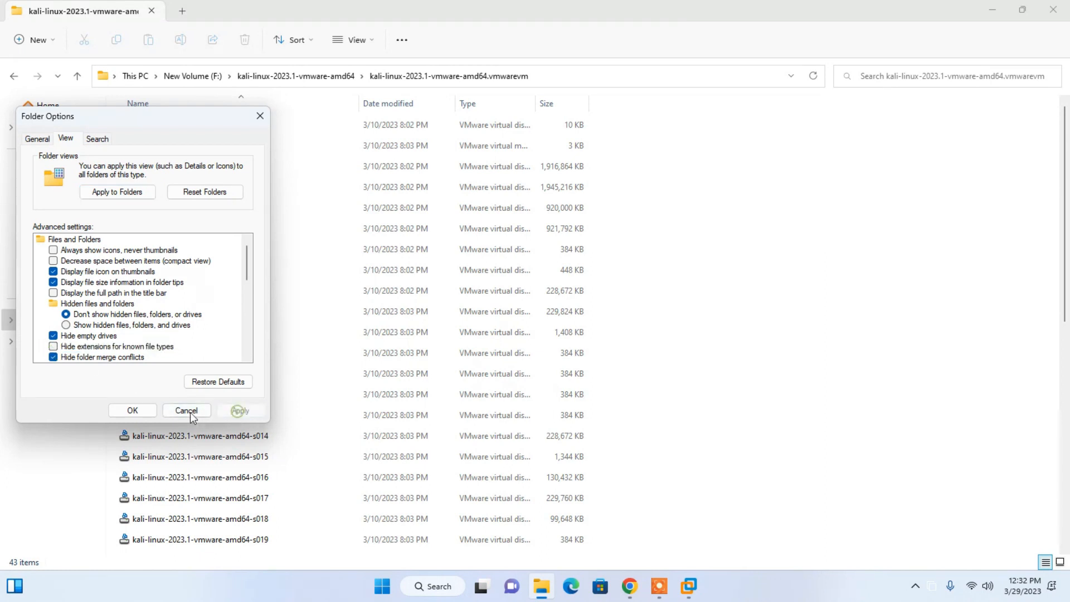
pyautogui.click(134, 410)
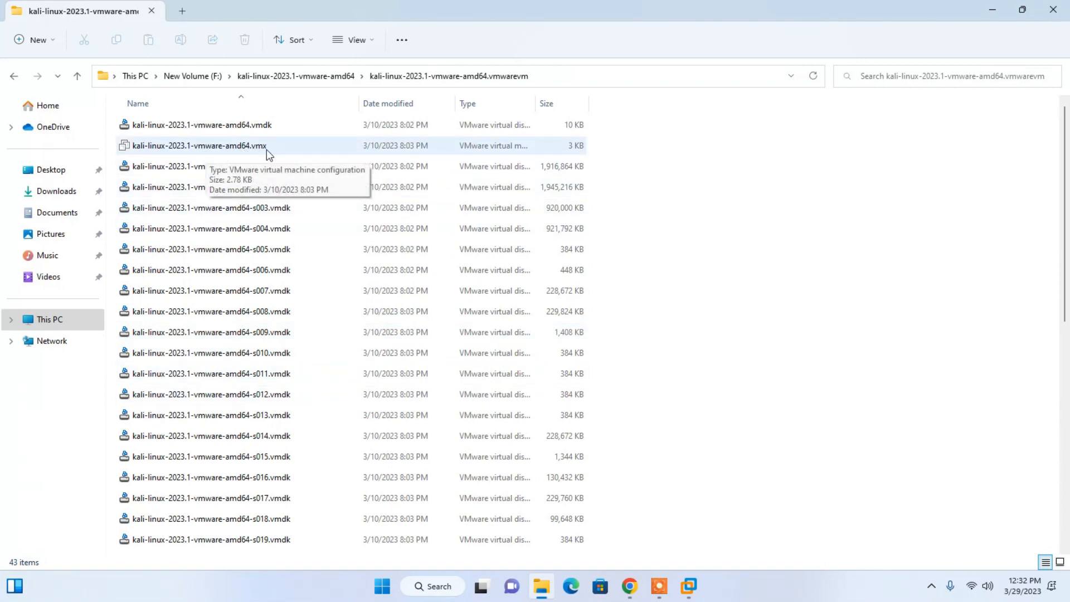
# - Open kali-linux-2023.1-vmware-amd64.vmx in VMware Workstation and minimize the File Explorer window
pyautogui.doubleClick(226, 150)
pyautogui.doubleClick(510, 179)
pyautogui.click(992, 11)
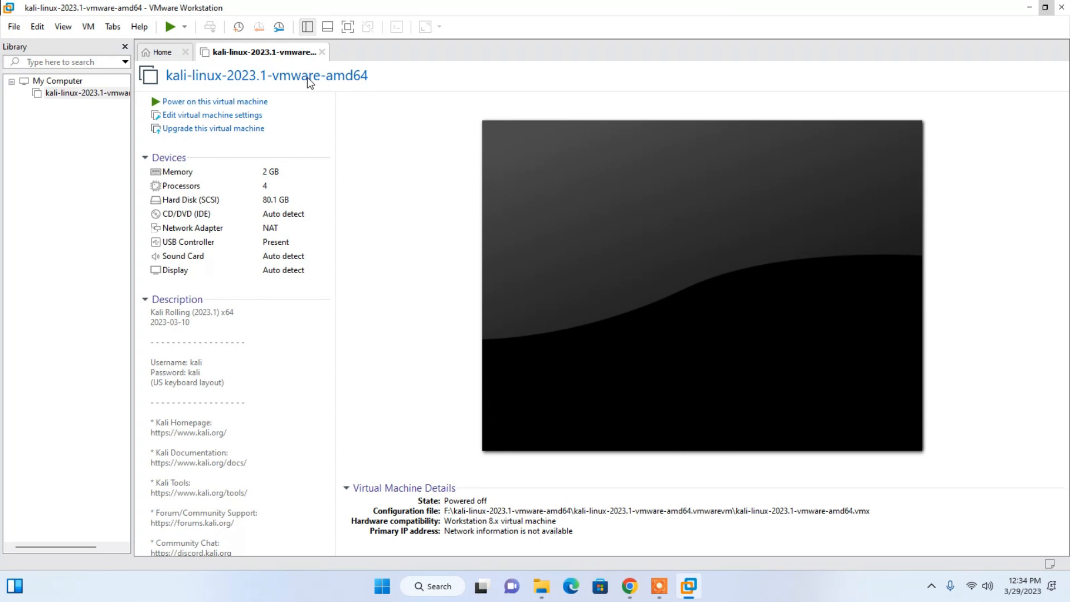
# - Power on the kali-linux-2023.1-vmware-amd64 virtual machine and switch it to full screen mode
pyautogui.click(226, 102)
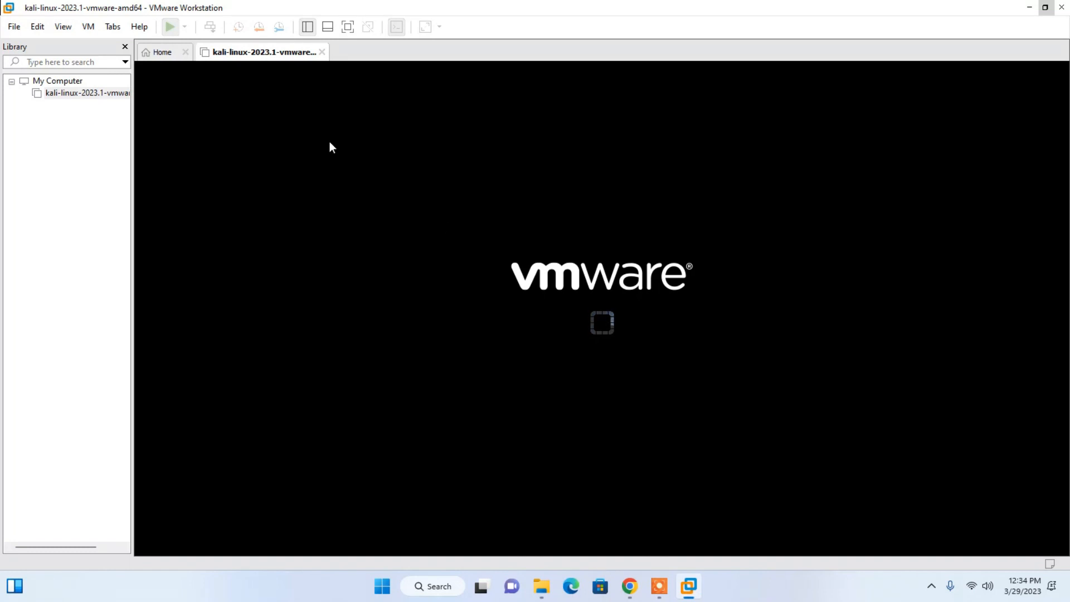
pyautogui.click(624, 337)
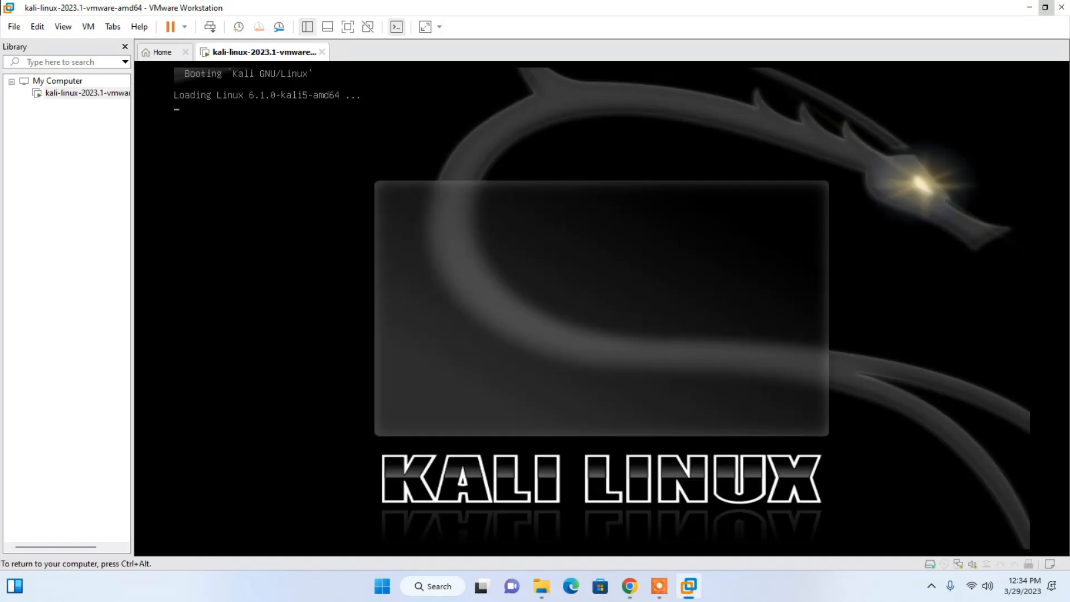
pyautogui.hotkey('ctrl', 'alt')
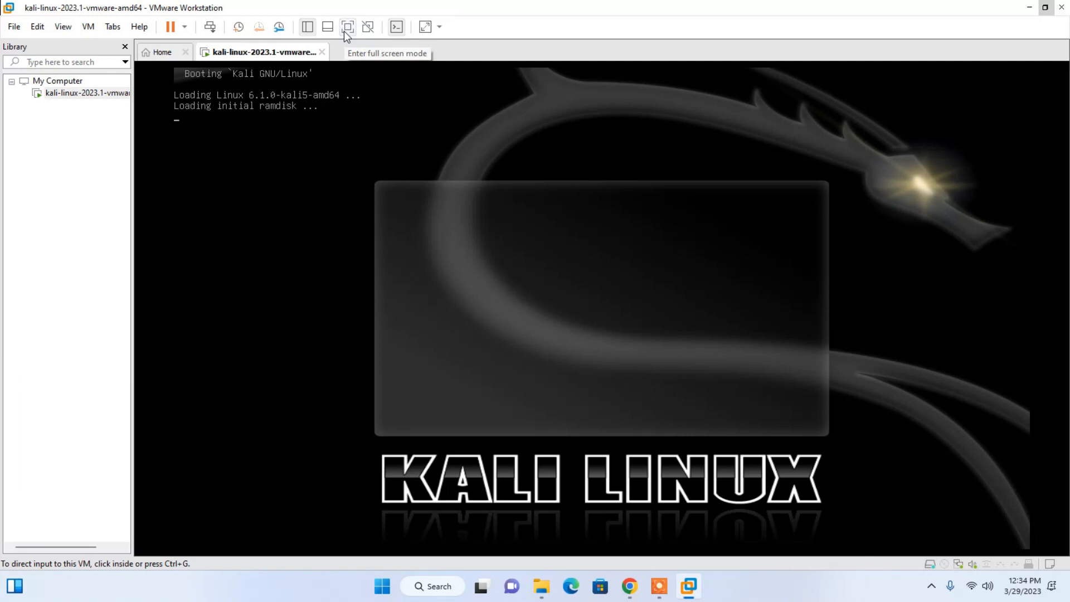
pyautogui.click(344, 31)
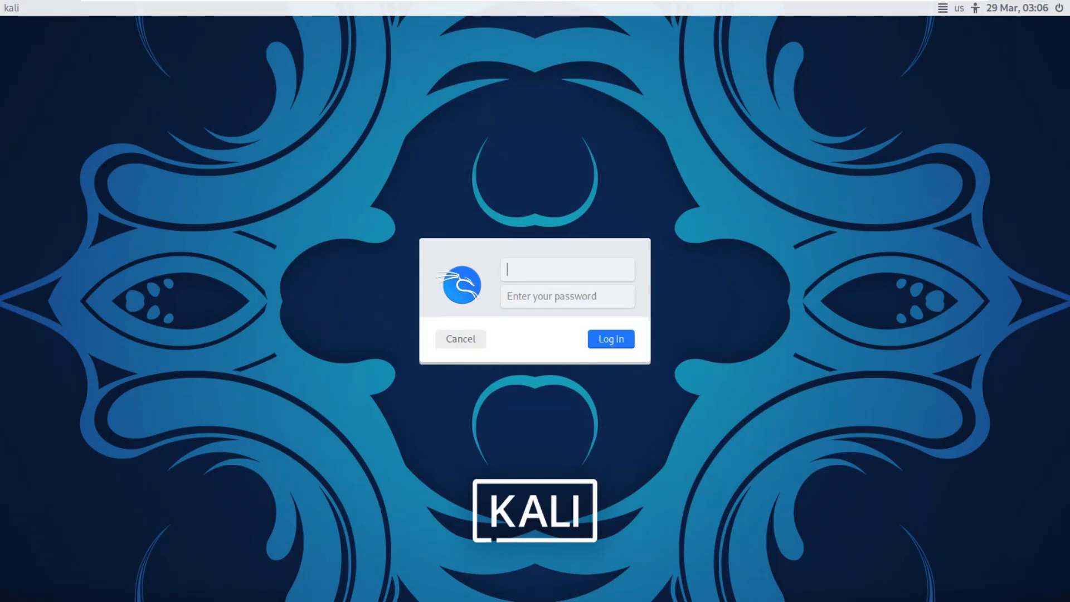
# - Log in to Kali Linux by entering the default account's username and password
pyautogui.write('kali')
pyautogui.press('Tab')
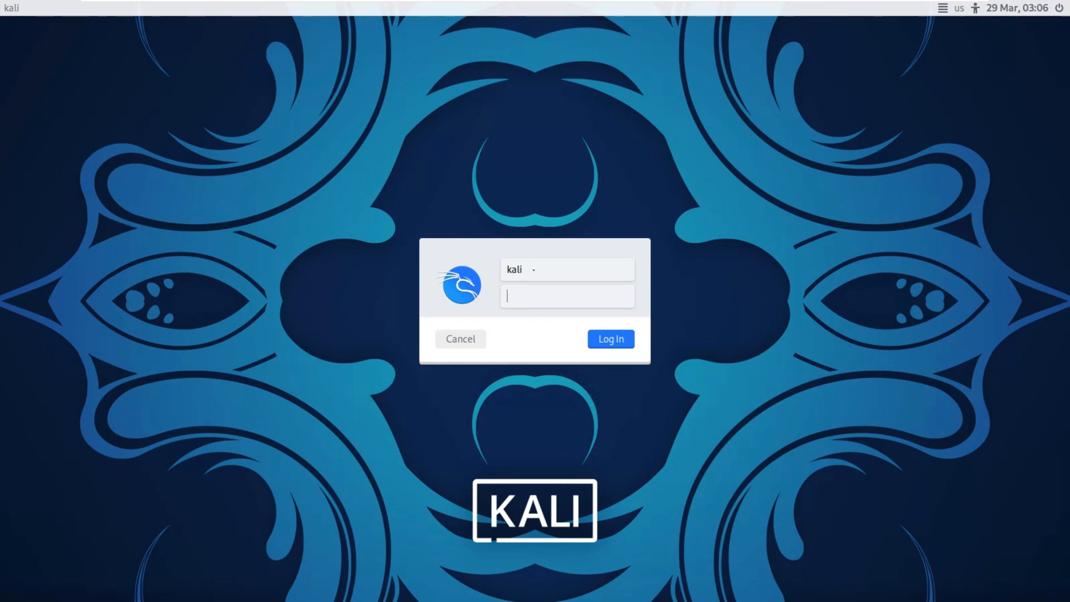
pyautogui.write('kali')
pyautogui.click(610, 342)
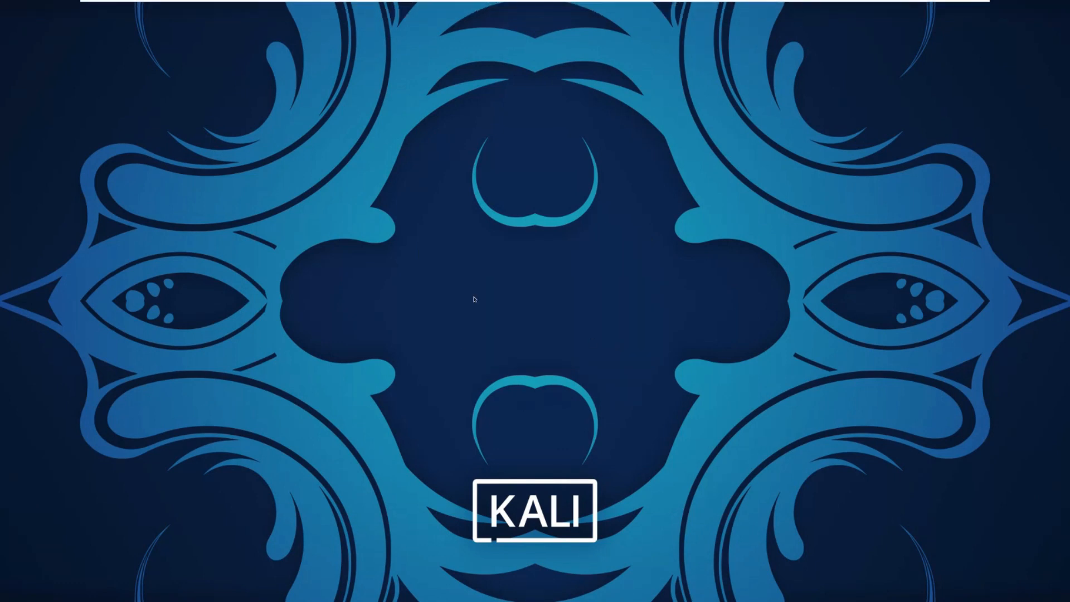